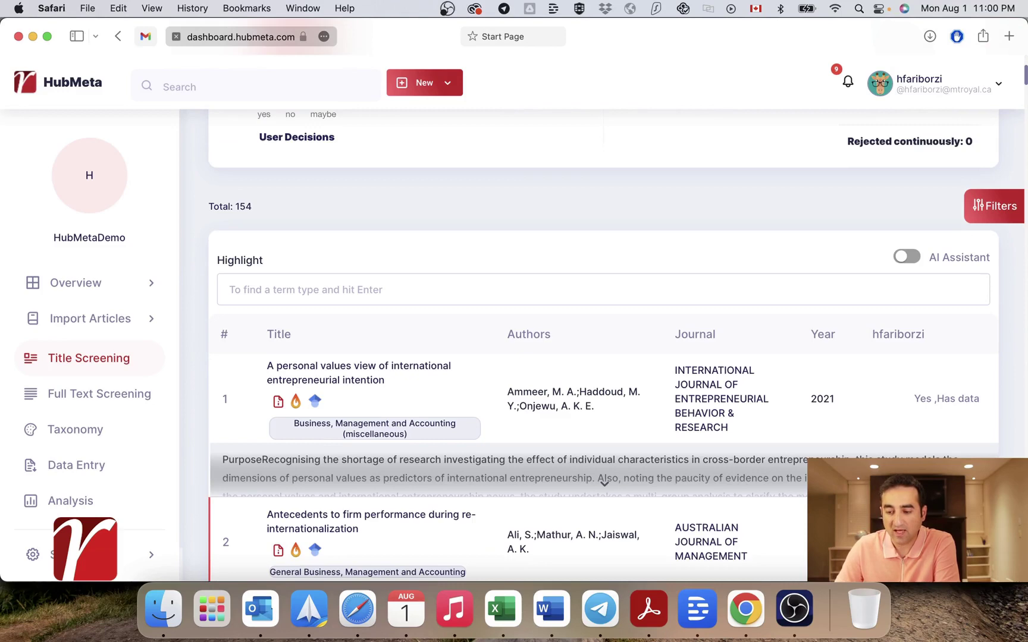
# - Turn on the AI Assistant for the title screening list of the HubMetaDemo project
pyautogui.scroll(10, 604, 345)
pyautogui.scroll(2, 604, 345)
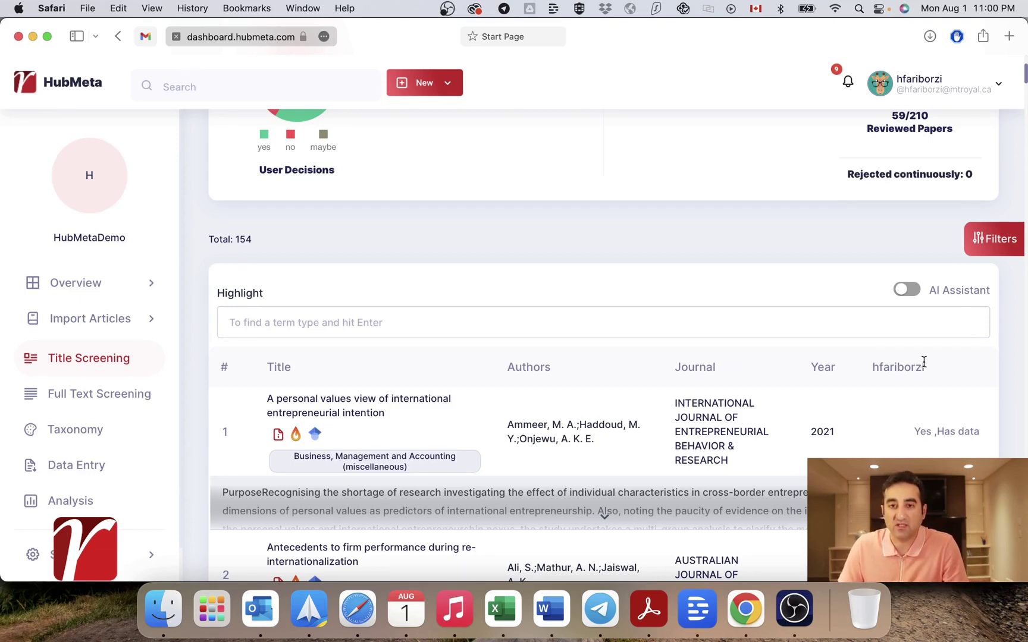
pyautogui.click(903, 293)
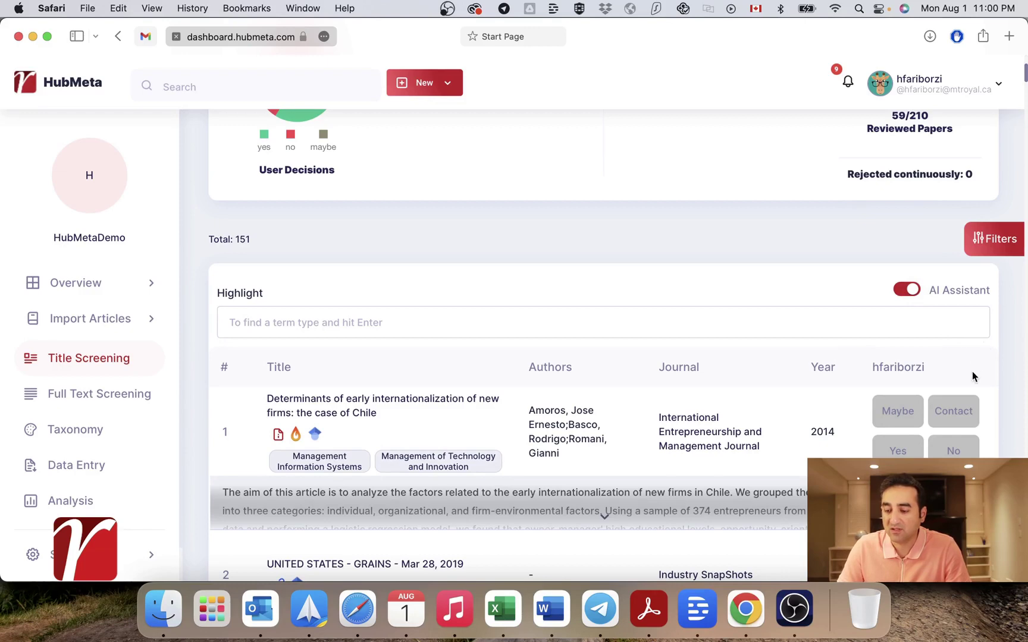
# - Examine the first articles of the AI-sorted list, including their abstracts, journals and decision options
pyautogui.scroll(-3, 972, 371)
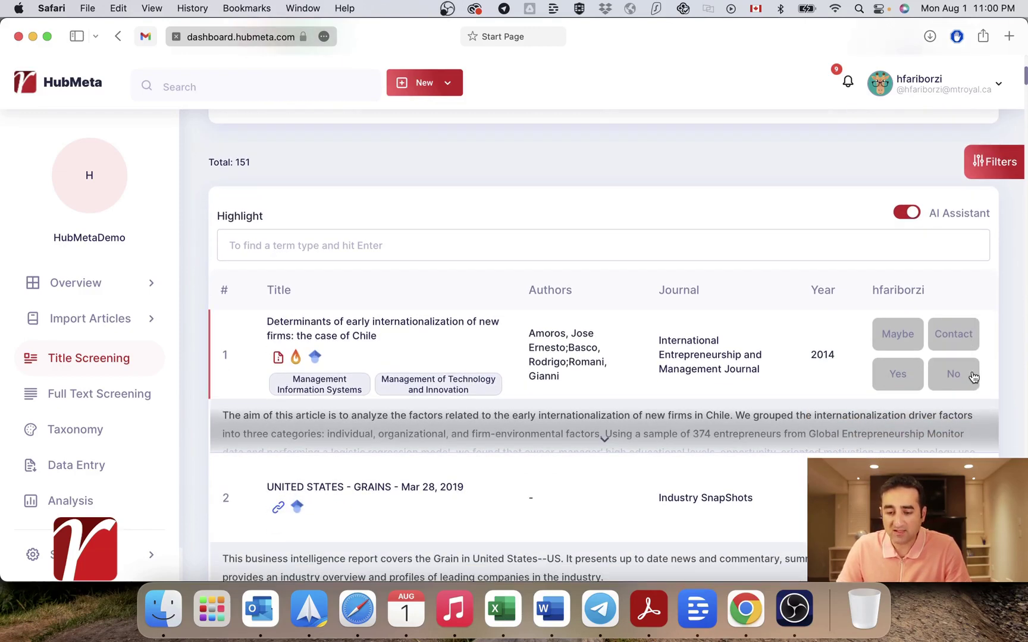
pyautogui.scroll(-2, 972, 374)
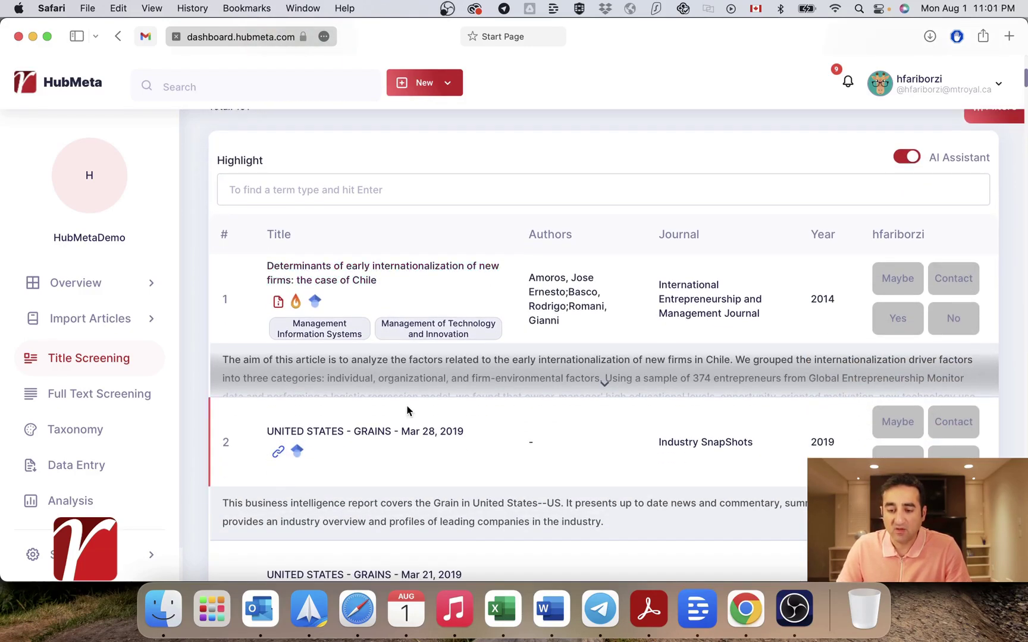
pyautogui.scroll(-3, 526, 487)
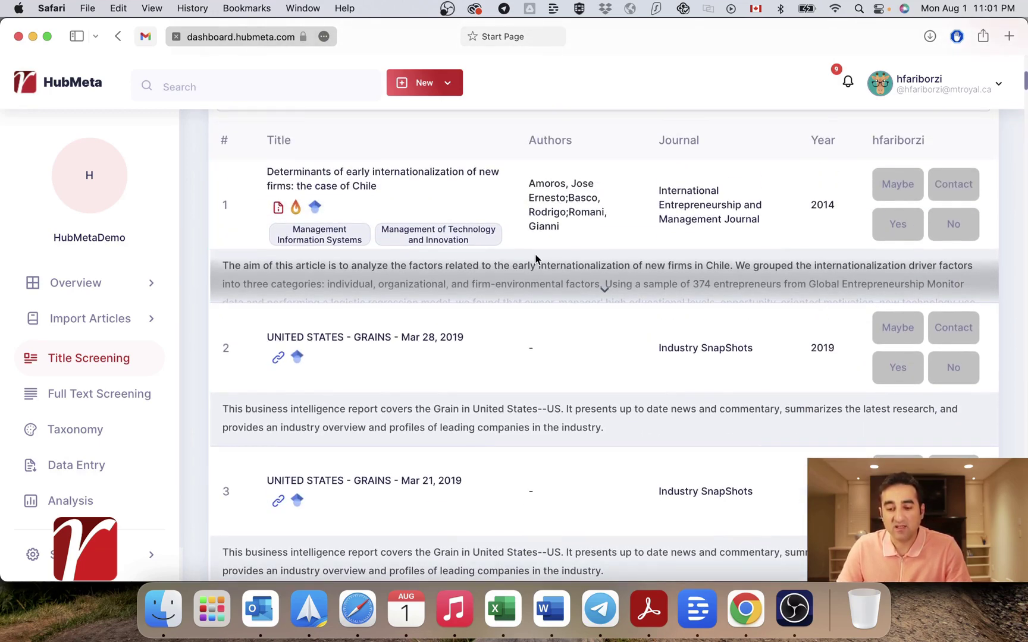
pyautogui.scroll(-1, 546, 350)
pyautogui.scroll(1, 546, 350)
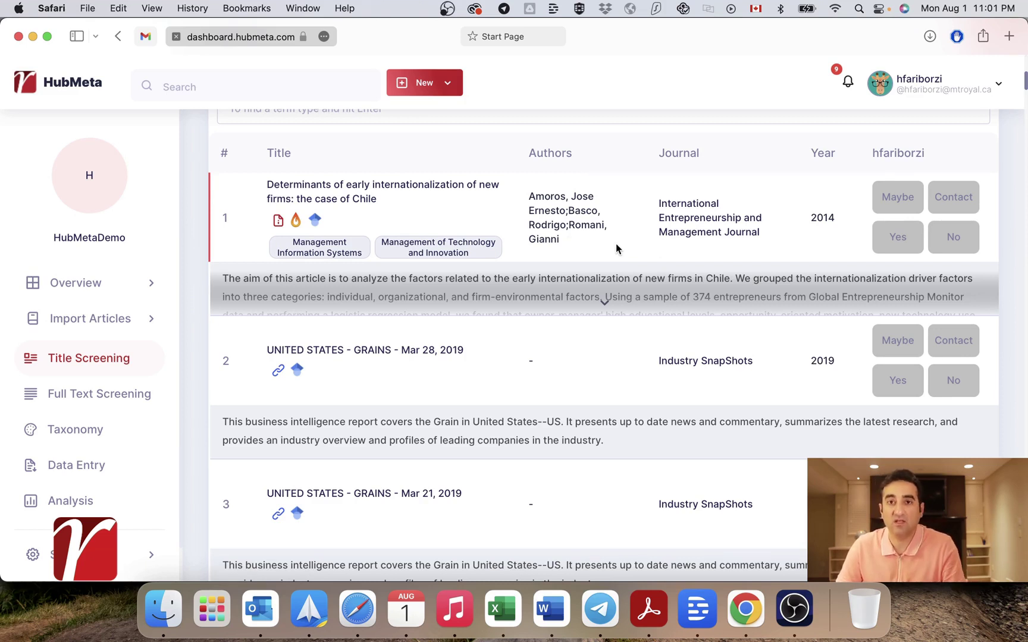
pyautogui.scroll(-1, 820, 251)
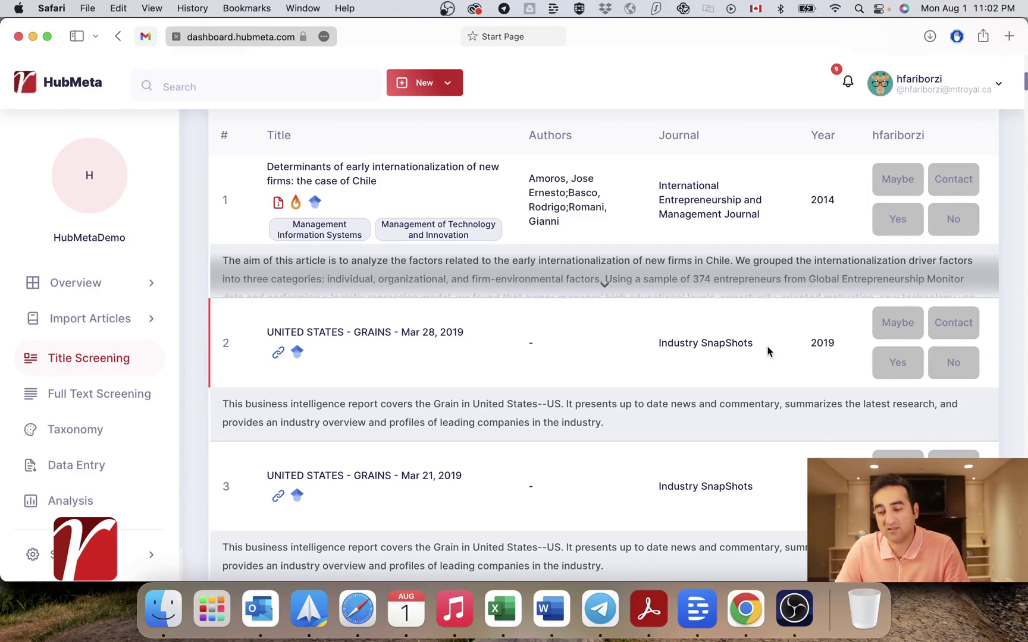
pyautogui.scroll(-1, 766, 351)
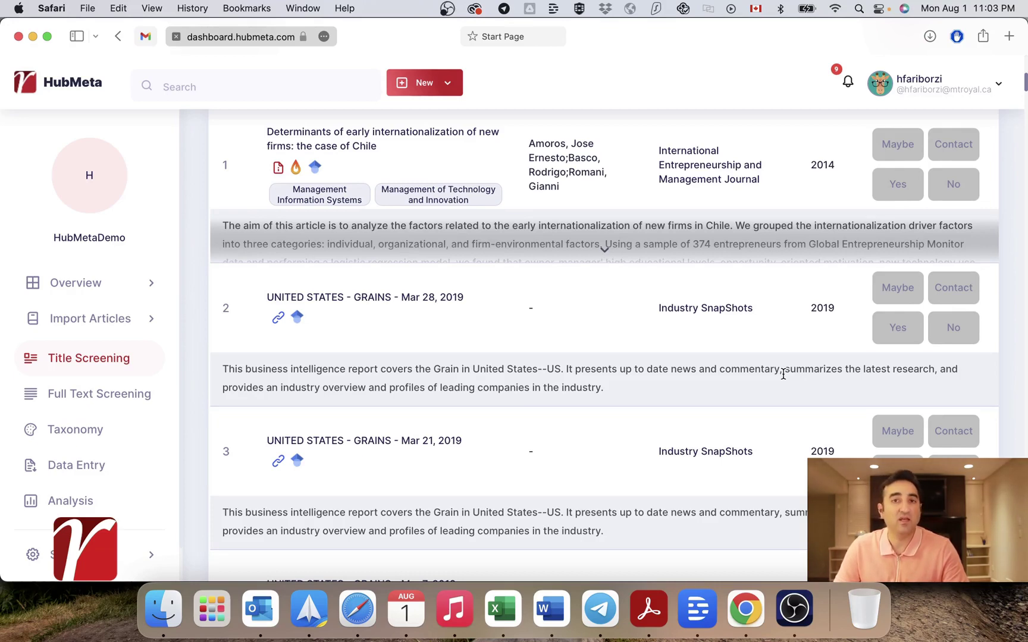
# - Reject the Chile article, and reject the SME knowledge-drivers and international patent collaboration articles with the reason Wrong measures or outcomes
pyautogui.click(957, 194)
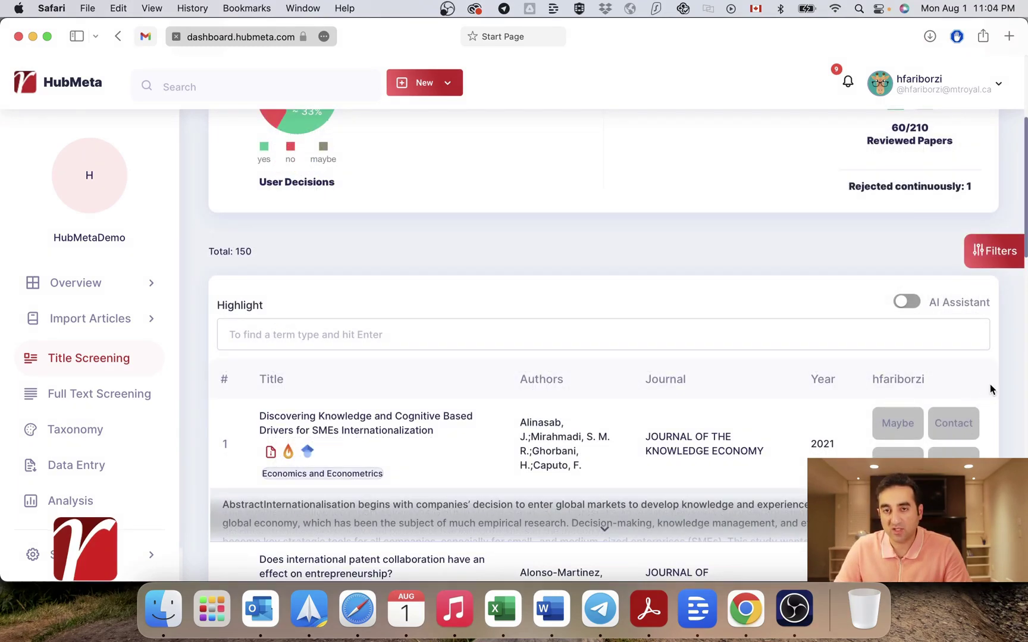
pyautogui.click(964, 456)
pyautogui.click(946, 456)
pyautogui.click(929, 444)
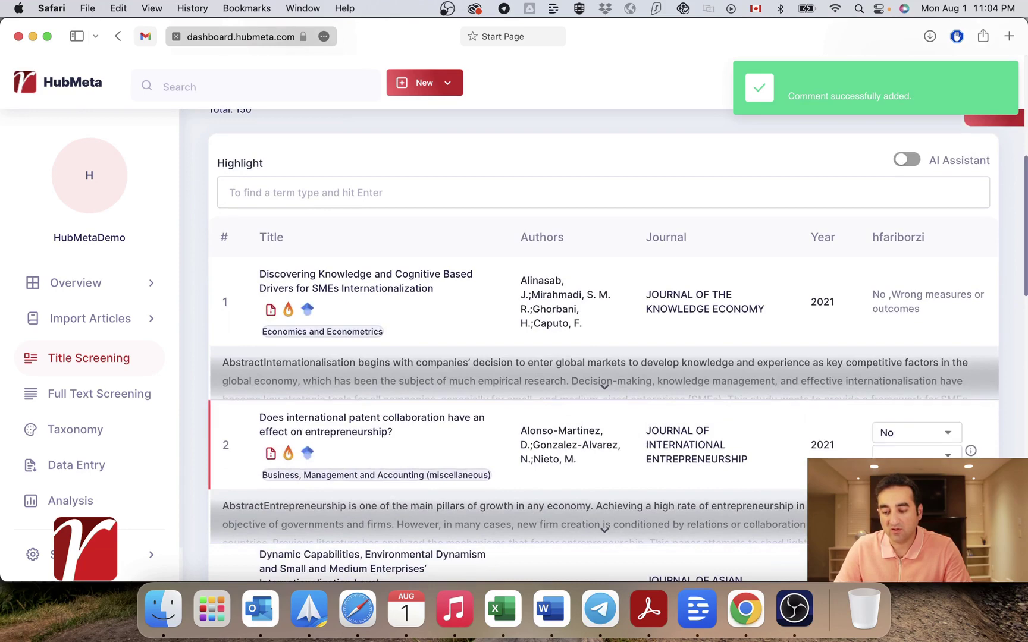
pyautogui.click(939, 456)
pyautogui.click(916, 447)
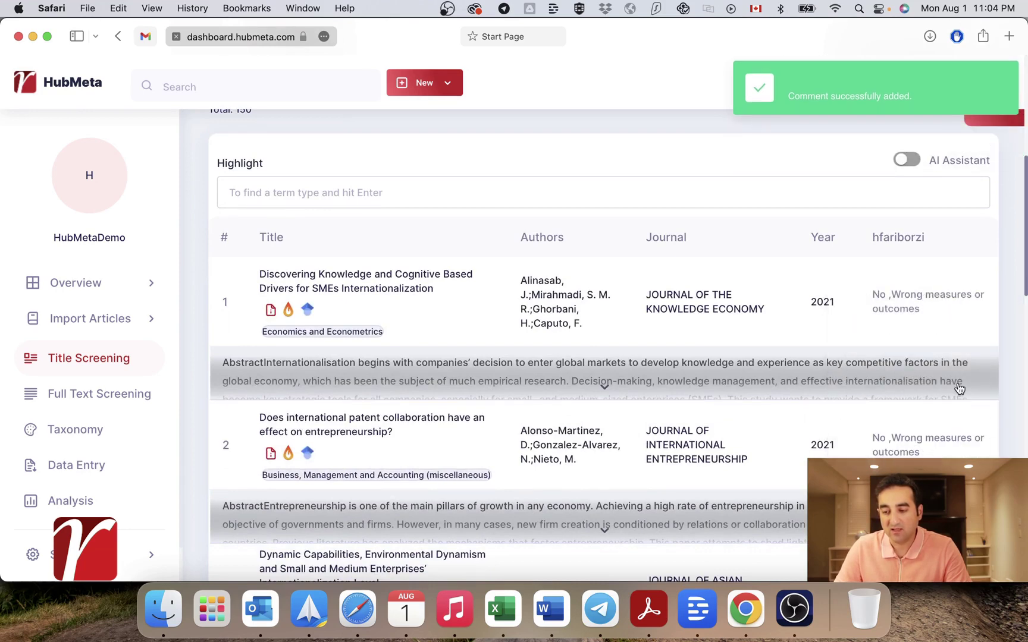
# - Check the Rejected continuously counter, and compare the article list with the AI Assistant on and off, leaving it on
pyautogui.scroll(3, 959, 388)
pyautogui.moveTo(854, 196); pyautogui.dragTo(975, 199)
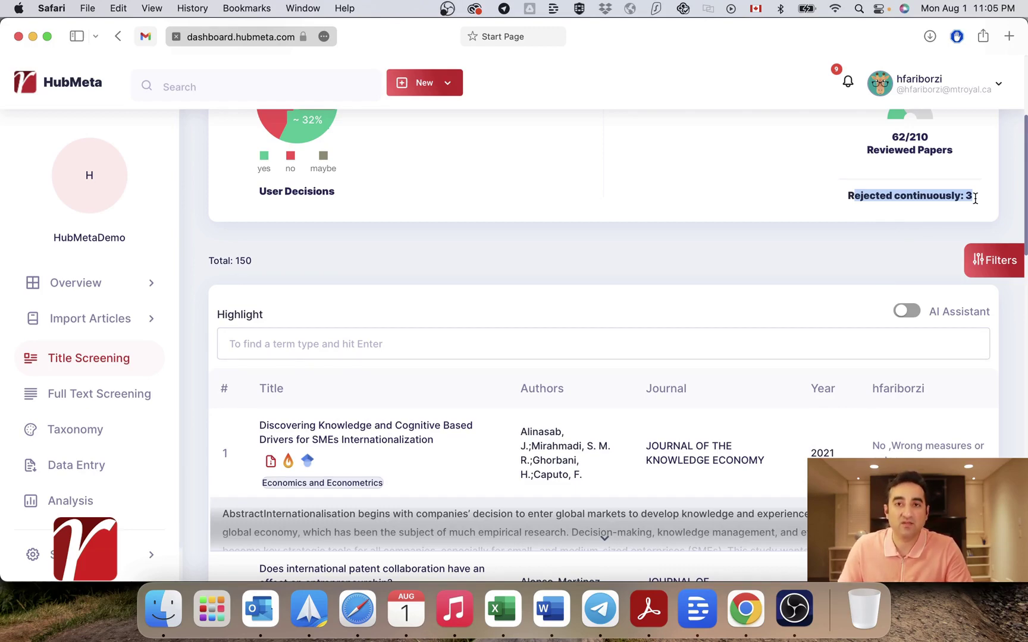
pyautogui.scroll(-2, 951, 238)
pyautogui.click(916, 253)
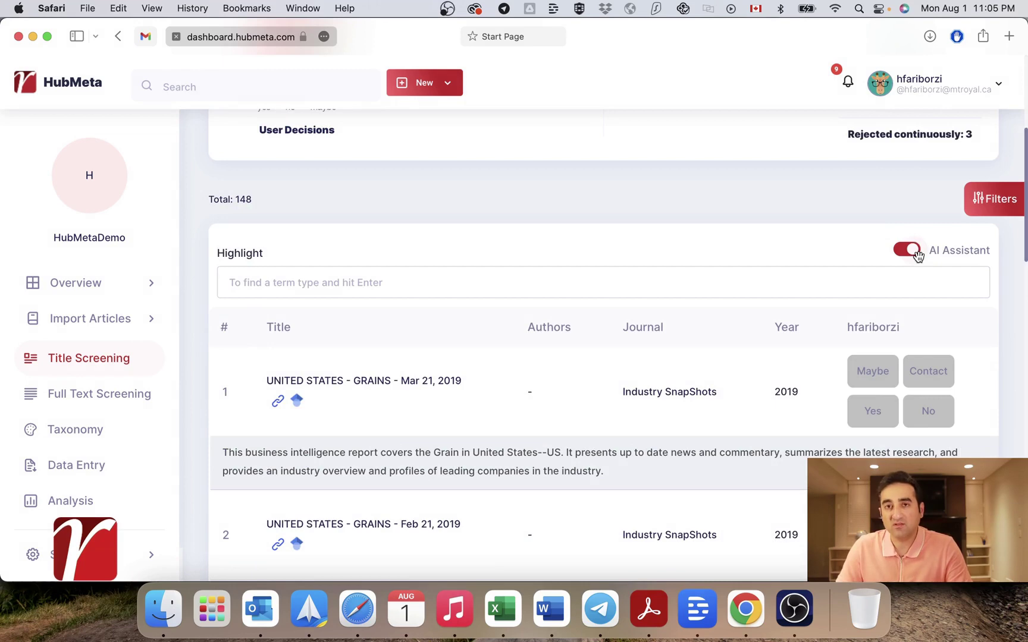
pyautogui.click(914, 255)
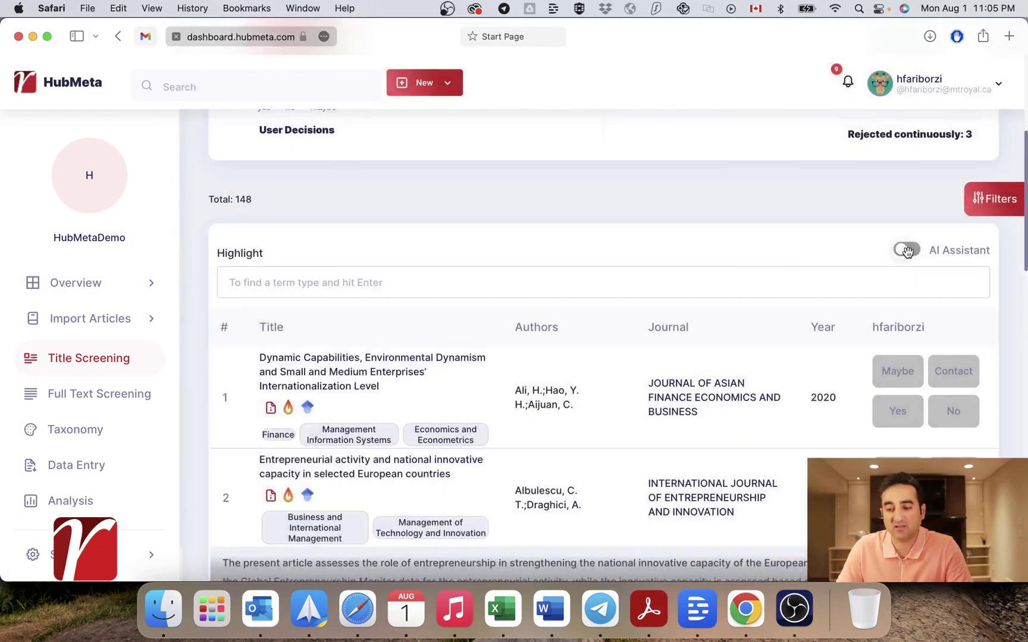
pyautogui.click(904, 250)
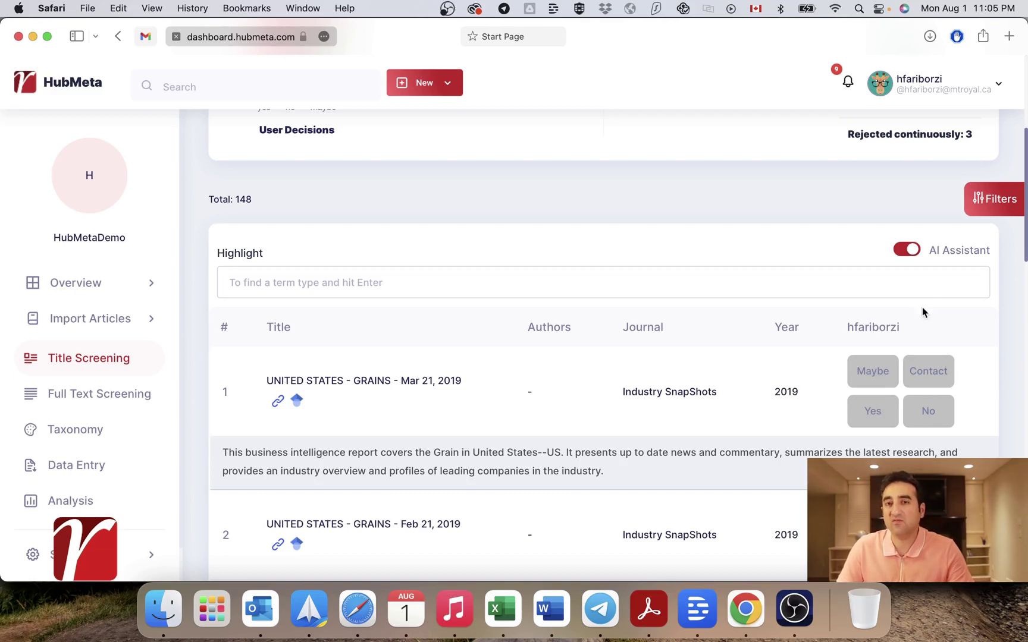
# - Go to page 2 of the AI-sorted title screening list and examine the articles there
pyautogui.scroll(-15, 938, 374)
pyautogui.click(625, 557)
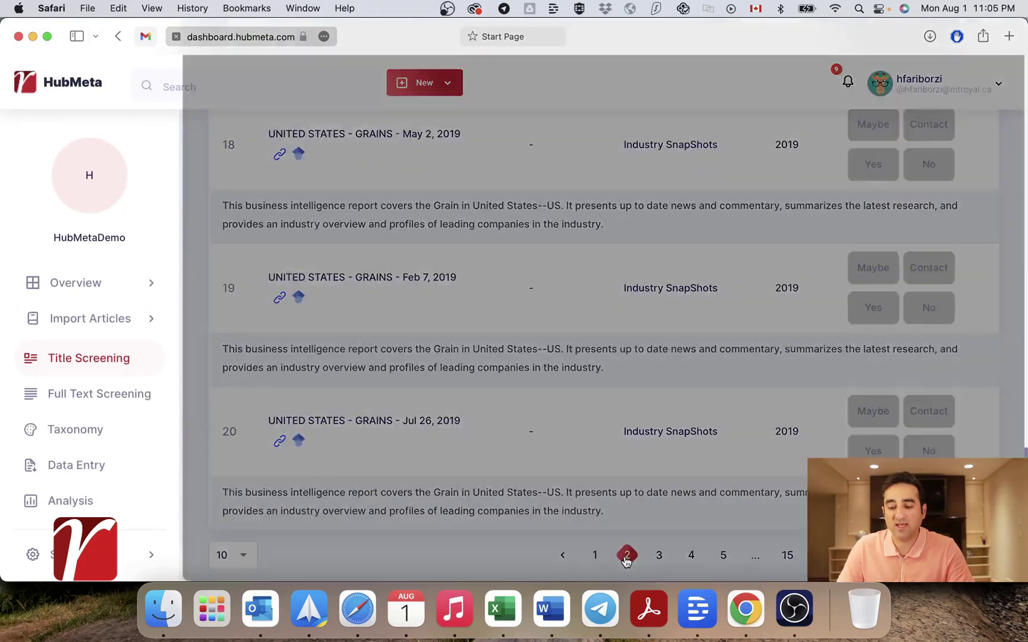
pyautogui.scroll(2, 766, 437)
pyautogui.scroll(4, 766, 437)
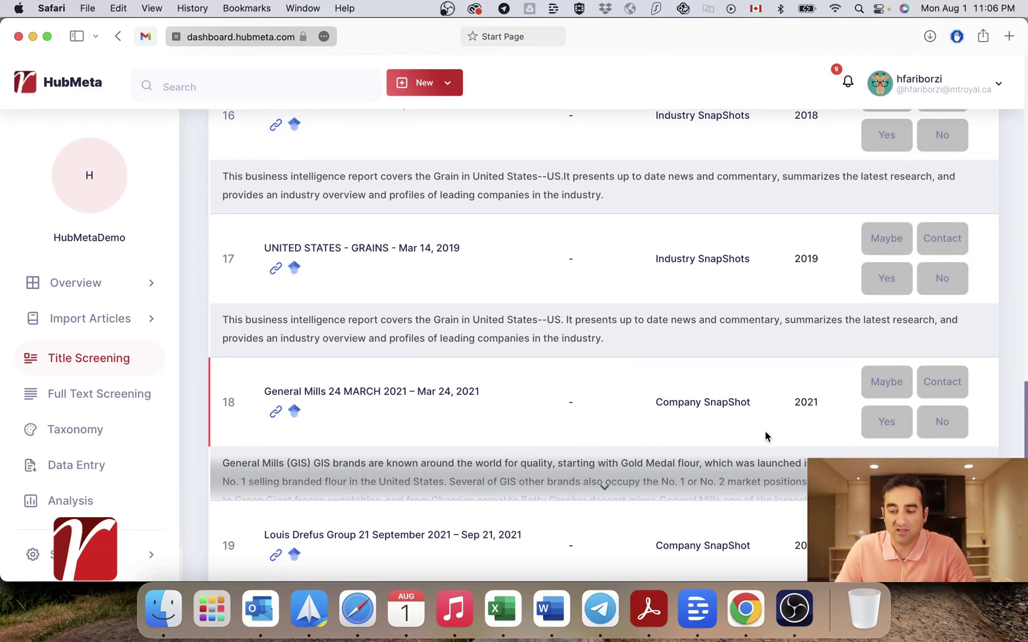
pyautogui.scroll(15, 766, 437)
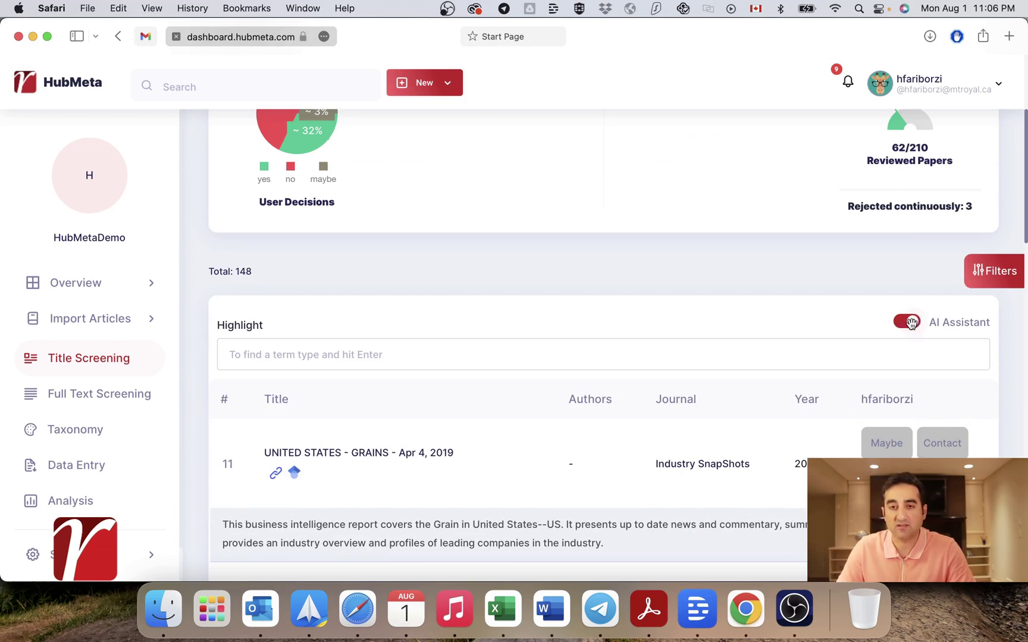
pyautogui.scroll(1, 560, 420)
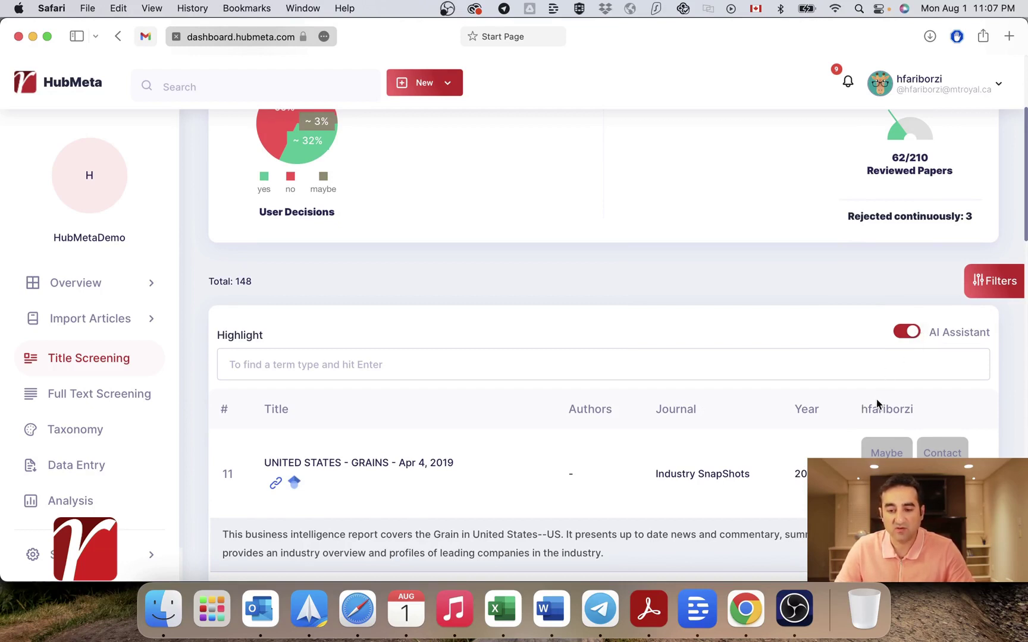
# - Switch to Chrome and turn on the AI Assistant for title screening in the International Entrepreneurship2021 project
pyautogui.click(745, 612)
pyautogui.scroll(-2, 711, 420)
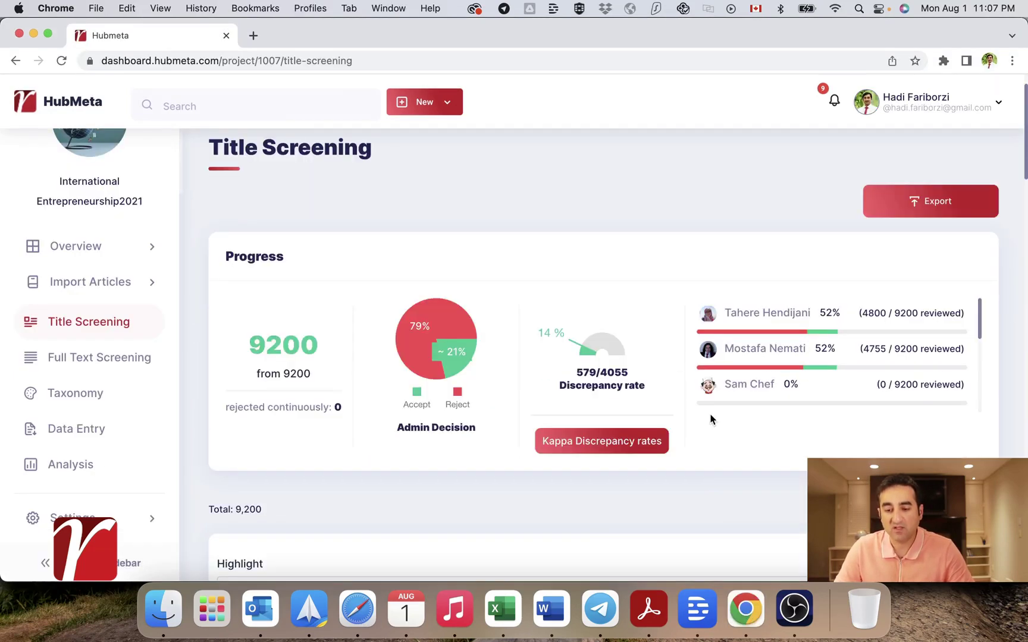
pyautogui.scroll(-6, 732, 530)
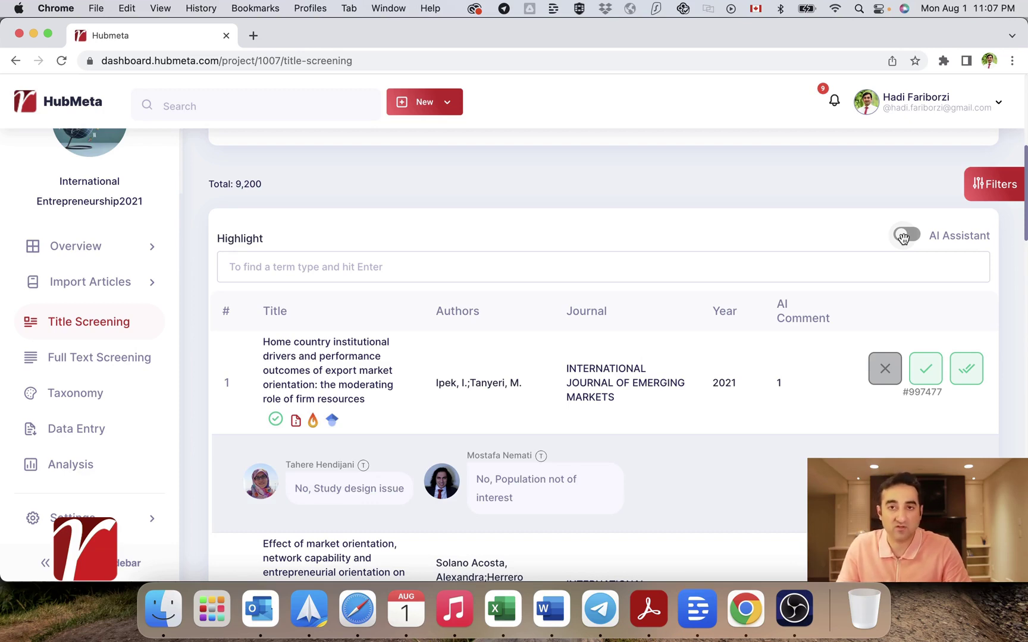
pyautogui.scroll(3, 903, 237)
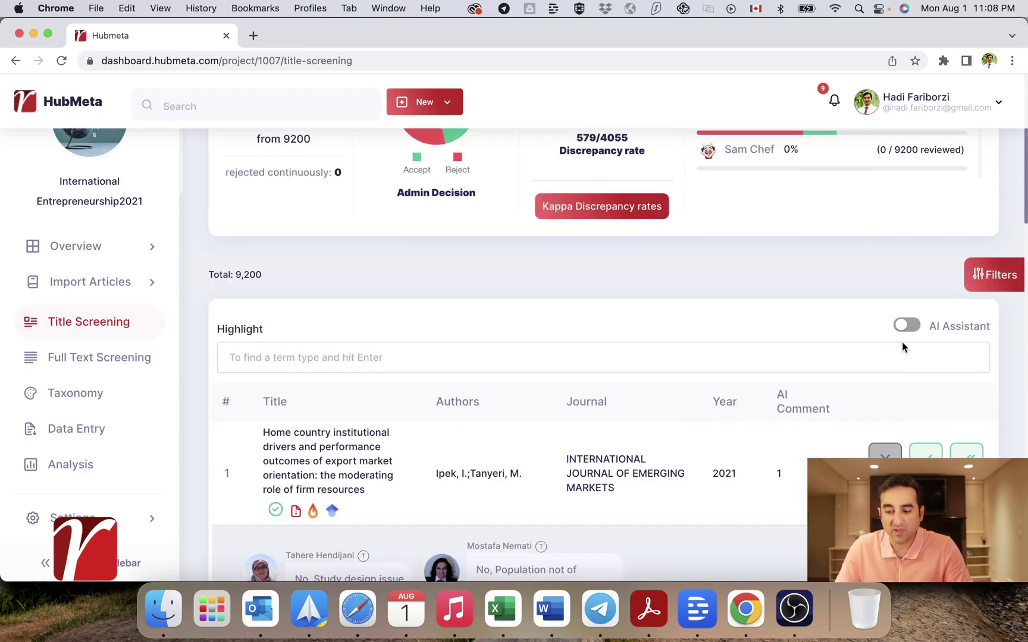
pyautogui.click(902, 326)
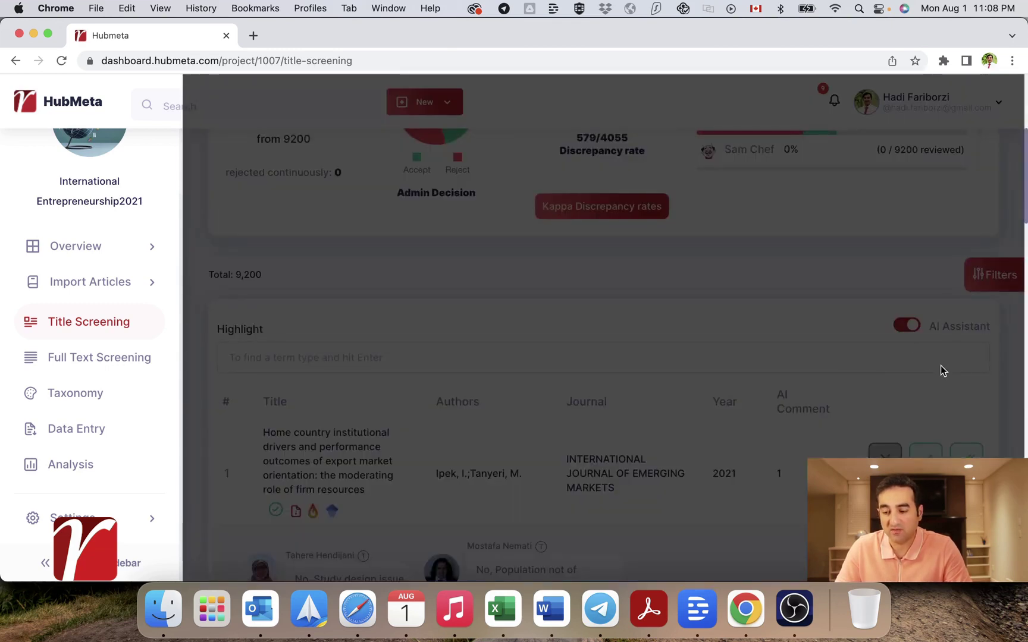
# - Examine the top AI-ranked articles together with their AI Comment scores and the reviewers' decisions
pyautogui.scroll(-3, 946, 476)
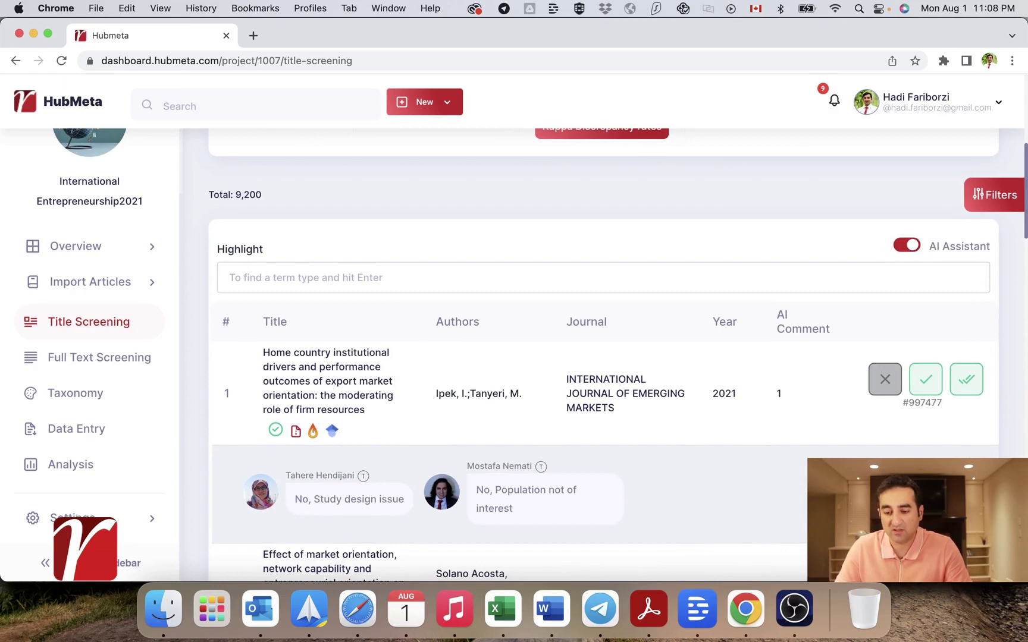
pyautogui.scroll(-10, 604, 357)
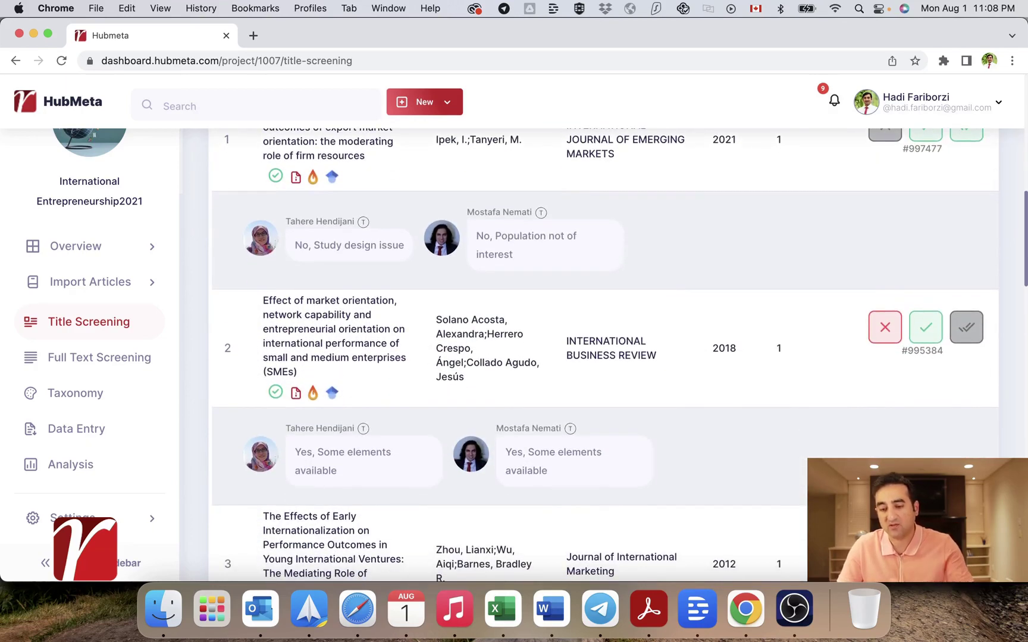
pyautogui.scroll(12, 604, 357)
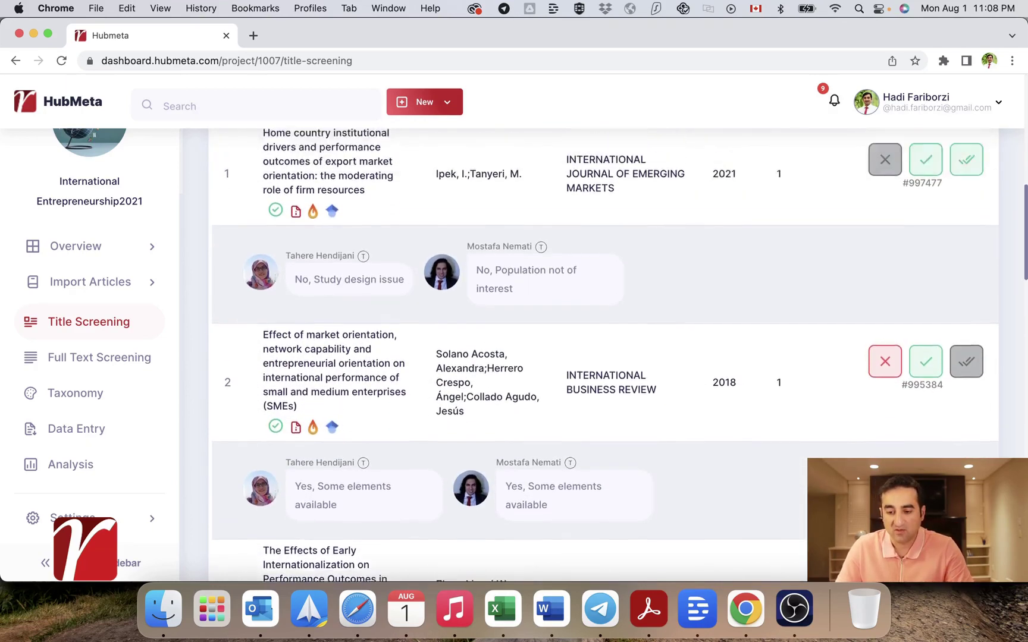
pyautogui.scroll(-3, 604, 357)
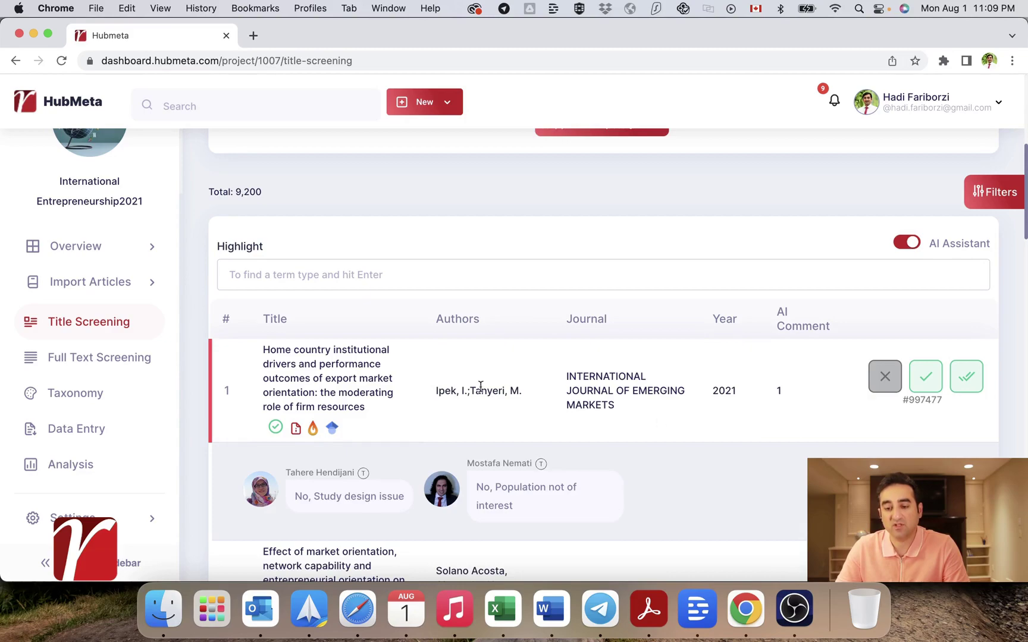
# - Go to page 5 of the ranked list and examine the AI Comment scores and reviewer decisions there
pyautogui.scroll(-6, 755, 416)
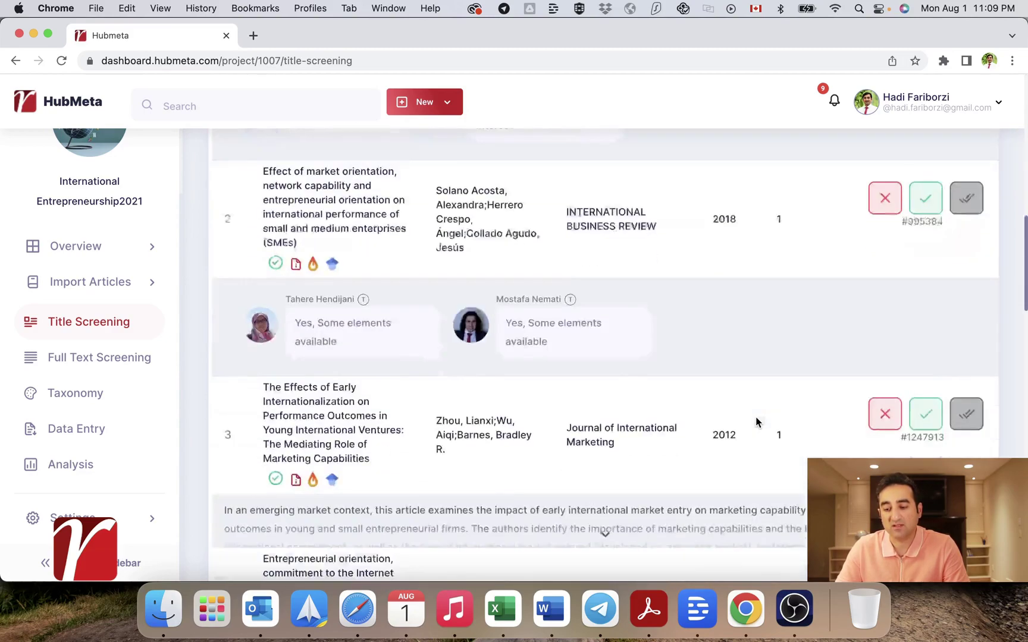
pyautogui.scroll(-20, 756, 421)
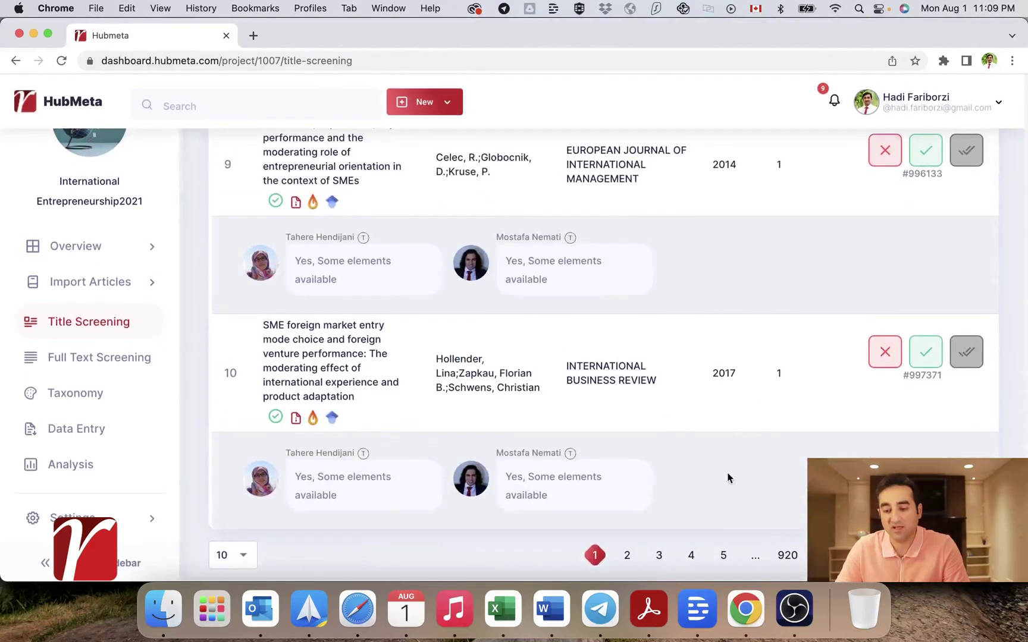
pyautogui.click(722, 557)
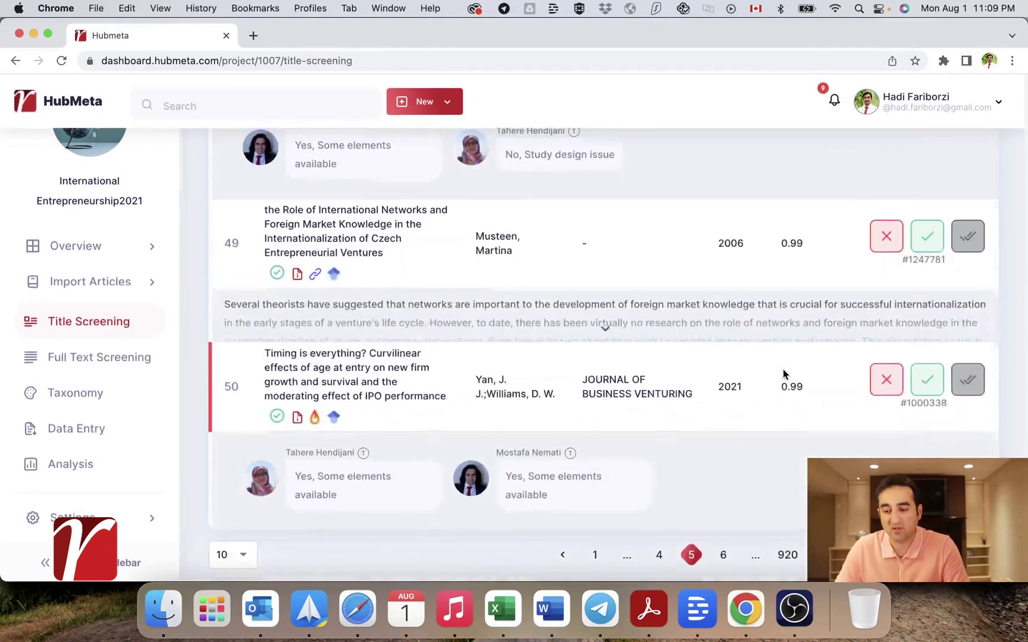
pyautogui.scroll(20, 785, 375)
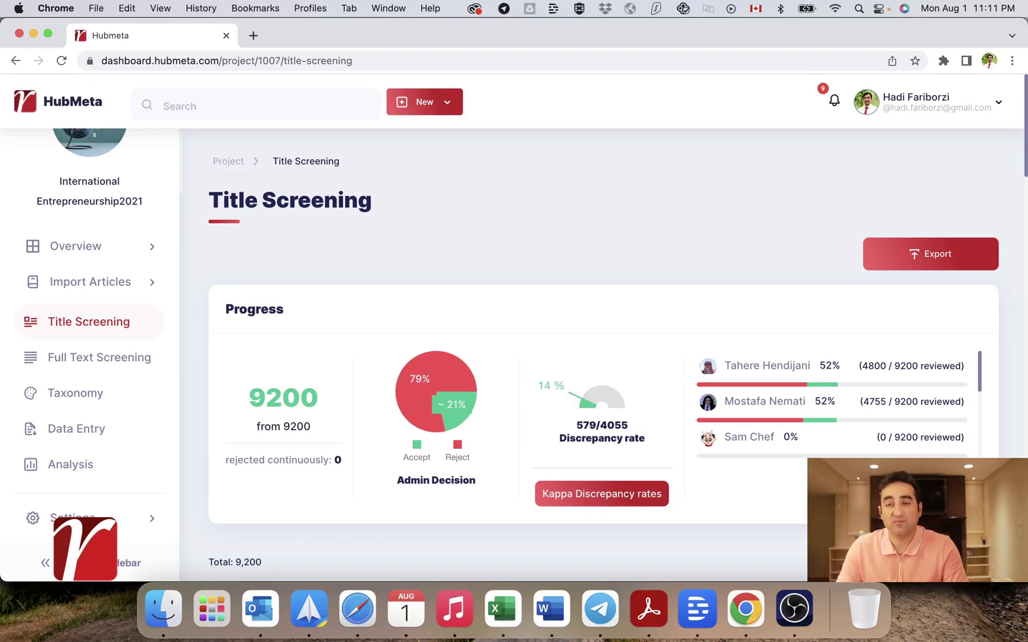
# - Open the project's Full Text Screening page and examine its progress summary and AI Assistant option
pyautogui.click(99, 357)
pyautogui.scroll(-2, 725, 476)
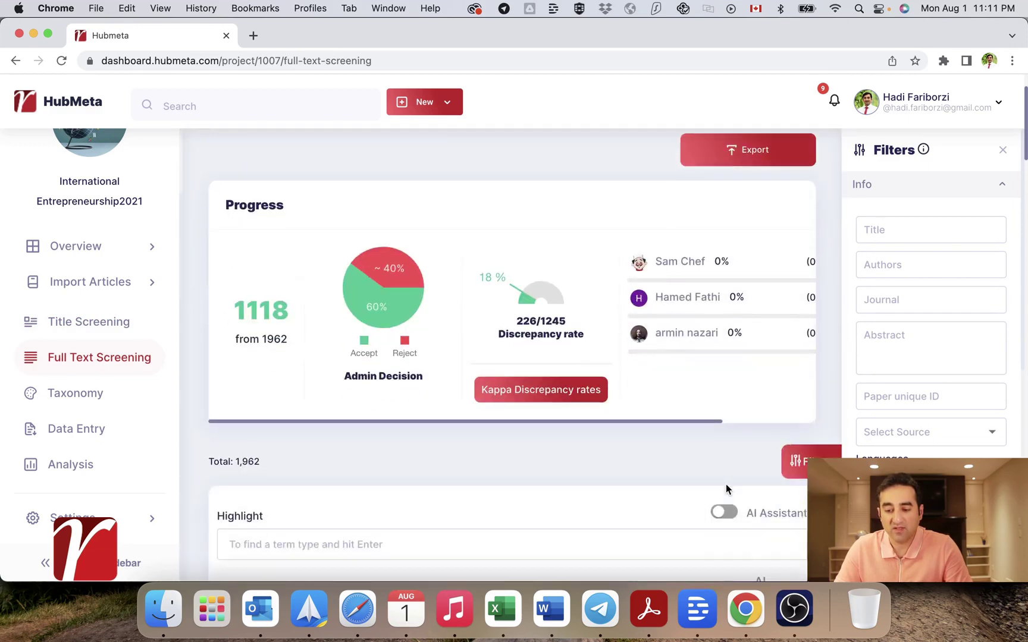
pyautogui.scroll(-2, 726, 485)
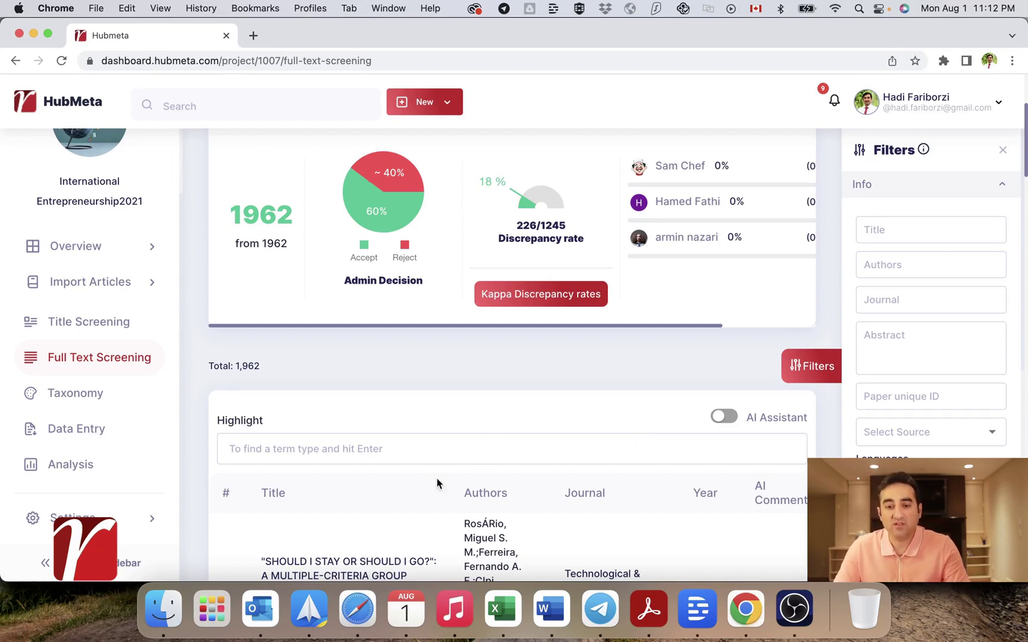
# - Open the project's general settings and find the Feature extraction model and Classifier model options
pyautogui.click(89, 518)
pyautogui.click(71, 456)
pyautogui.scroll(-7, 428, 326)
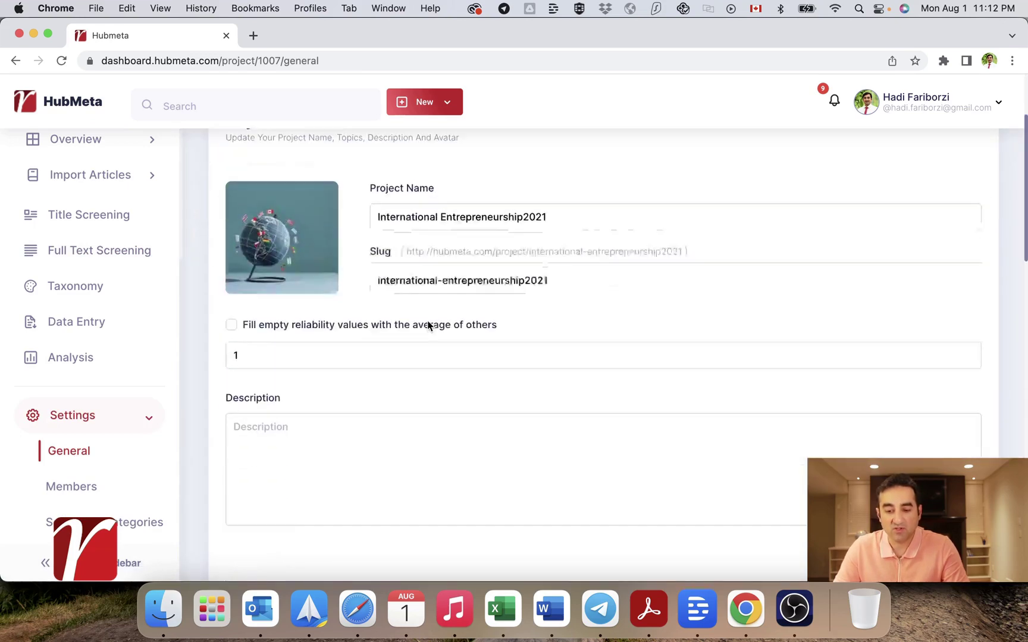
pyautogui.scroll(-6, 428, 326)
pyautogui.scroll(1, 427, 326)
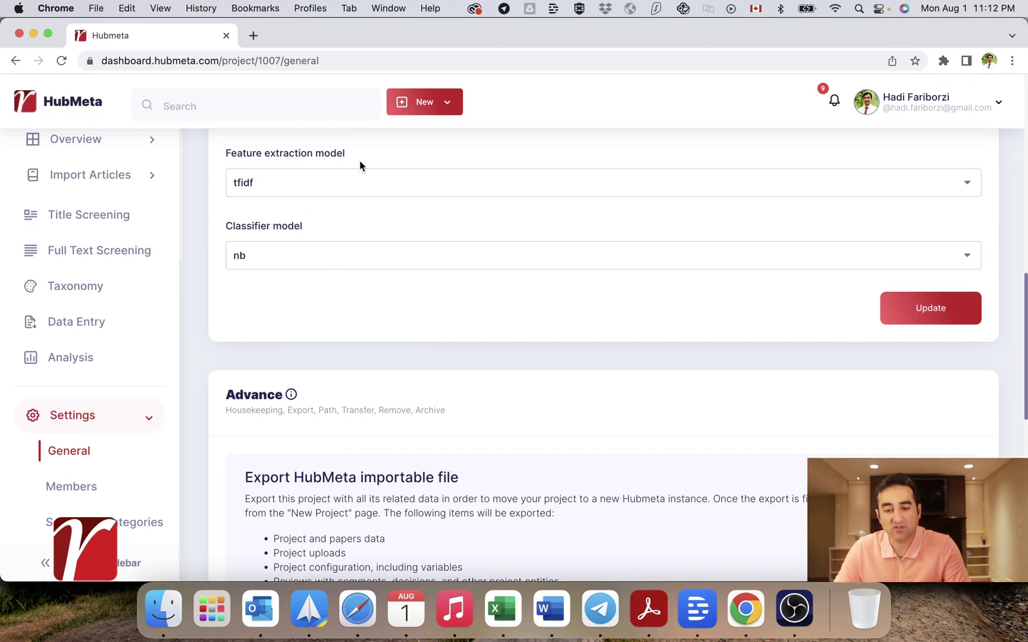
# - View the choices offered for the feature extraction model and the classifier model, closing each list without selecting anything
pyautogui.click(387, 194)
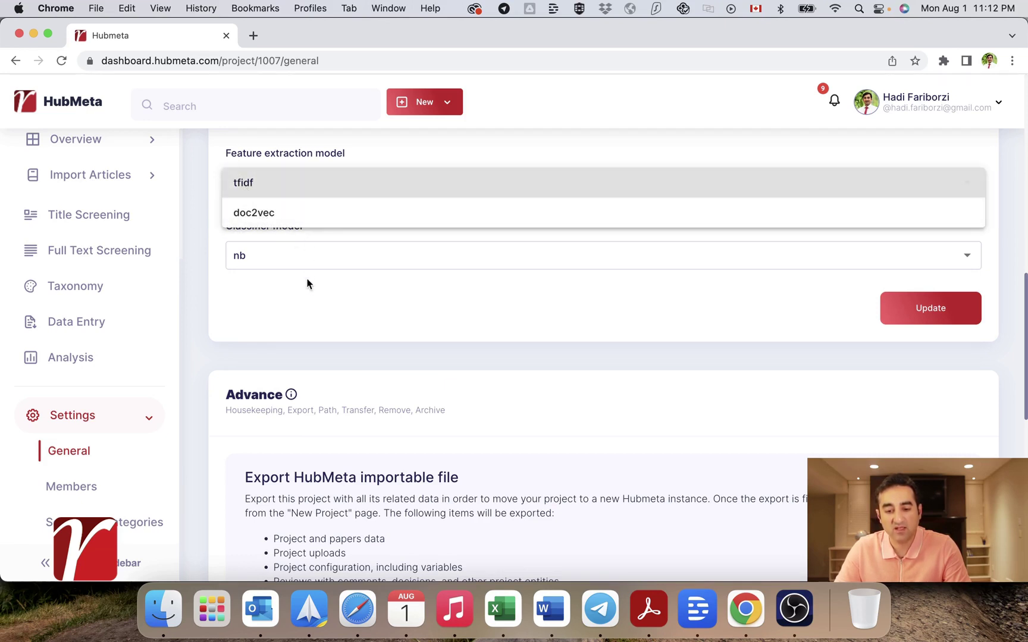
pyautogui.click(263, 250)
pyautogui.click(311, 258)
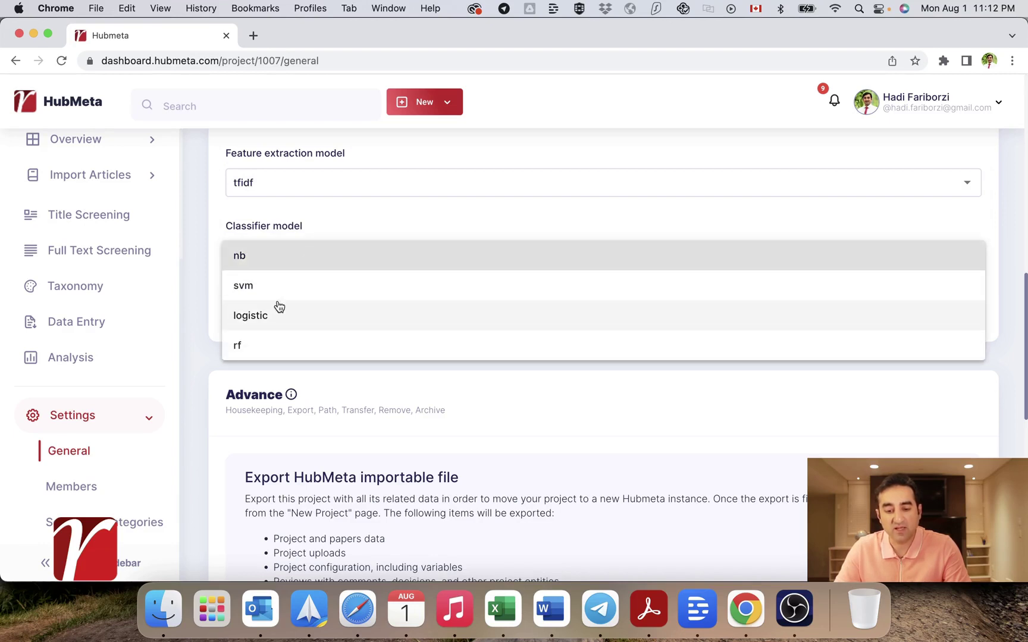
pyautogui.scroll(-2, 279, 306)
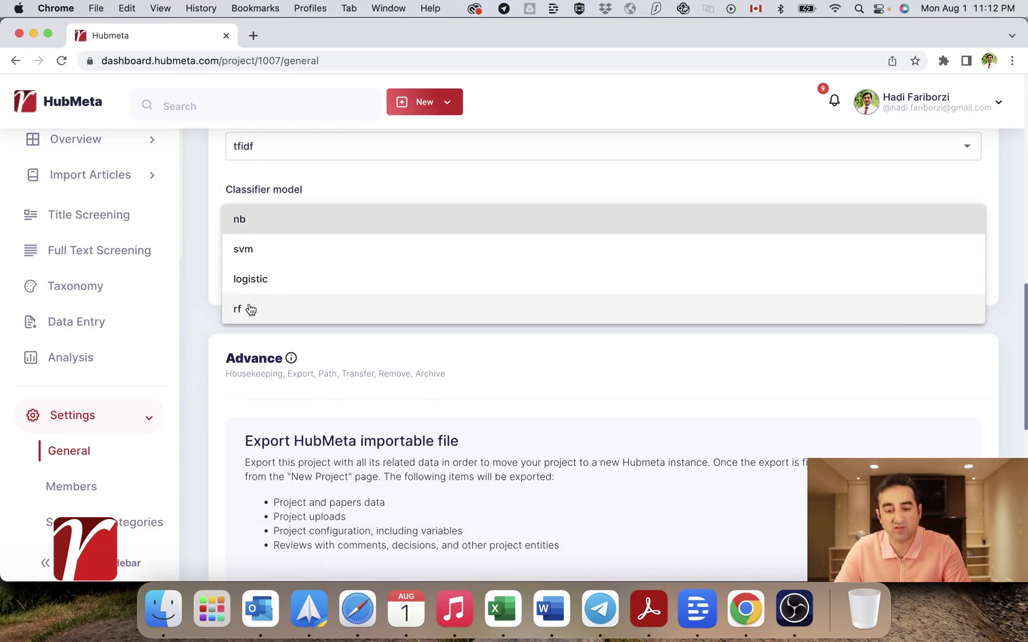
pyautogui.click(212, 283)
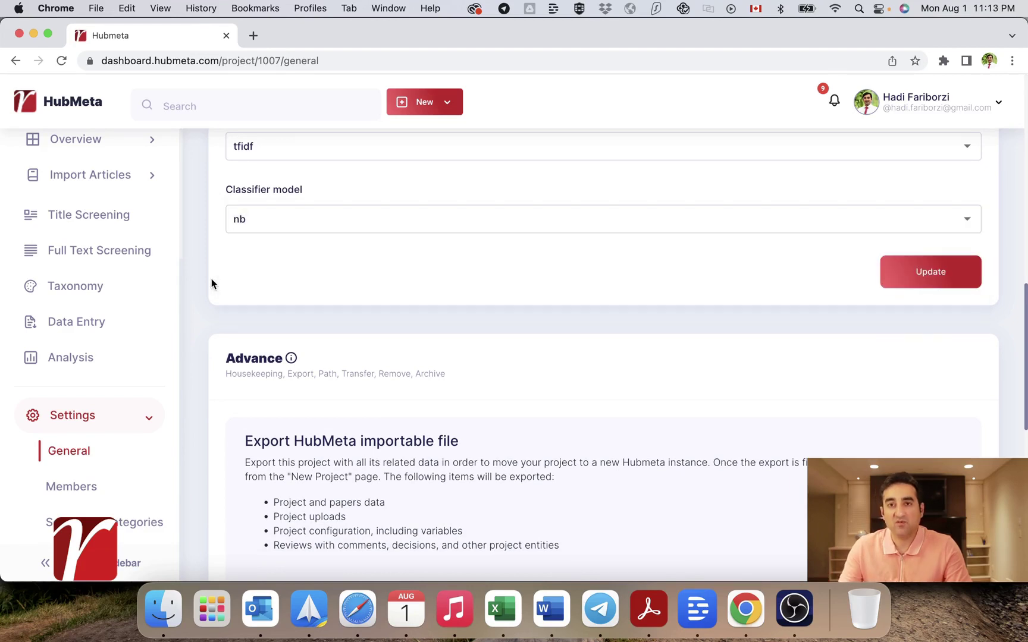